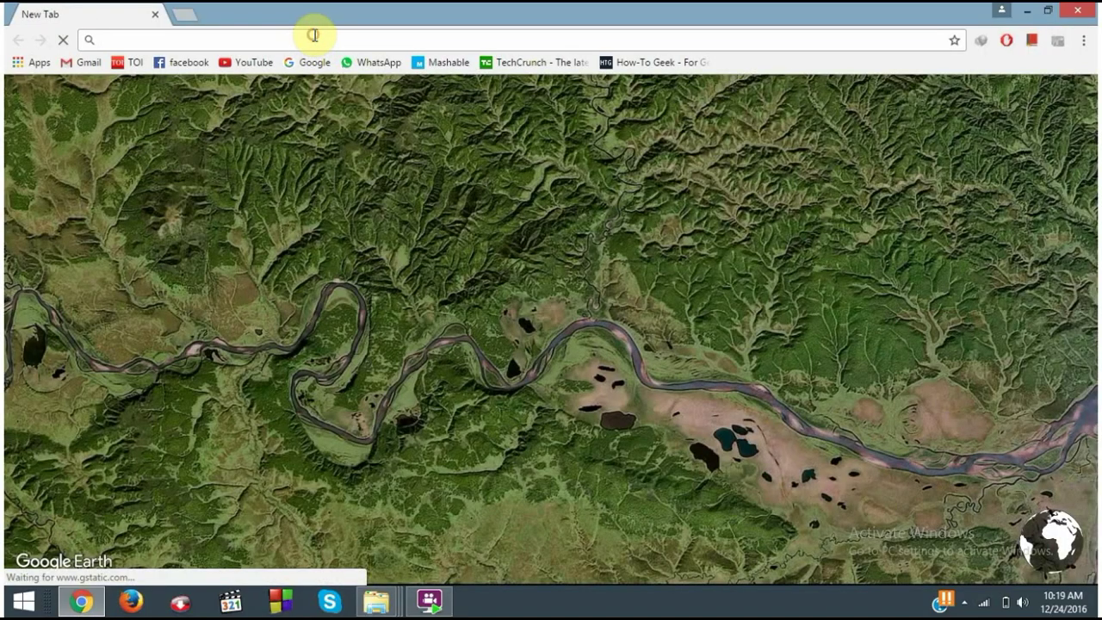
# Search for 'cloud analyst tool download' and open the 'Running and using cloud analyst' blog post
pyautogui.click(314, 35)
pyautogui.write('clo')
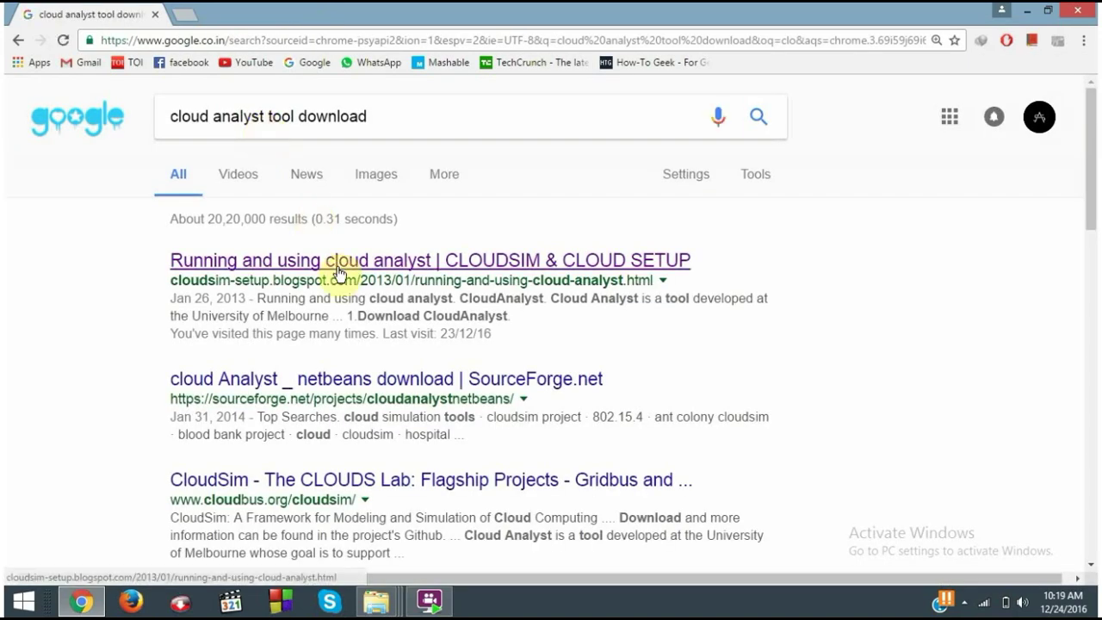
pyautogui.click(338, 273)
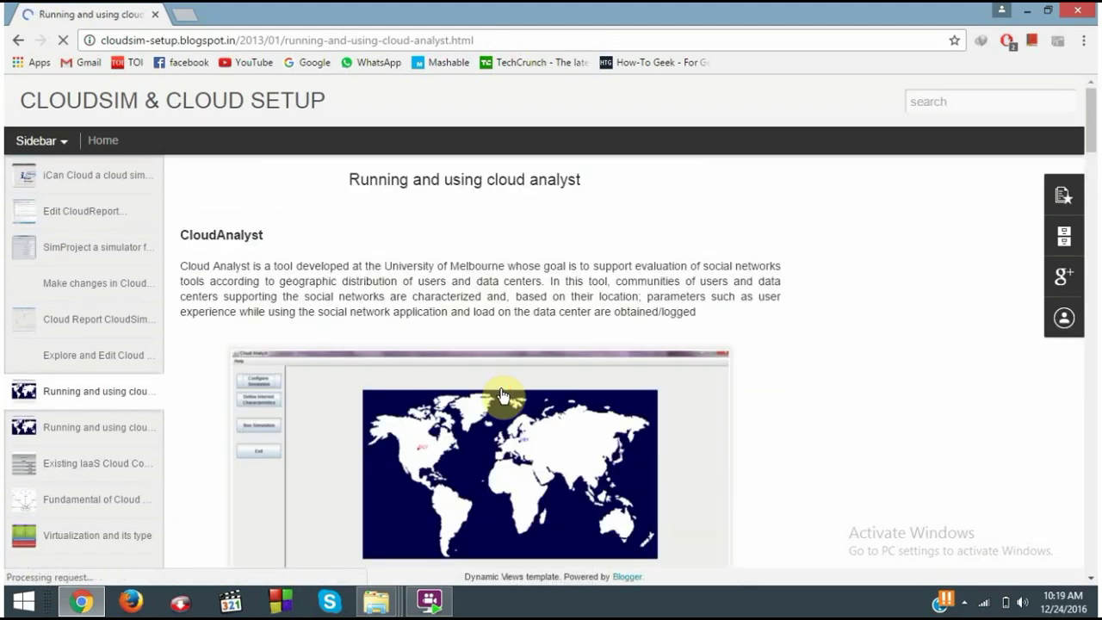
# Download CloudAnalyst.zip from the post, dismissing the duplicate download warning
pyautogui.scroll(-2, 504, 395)
pyautogui.scroll(-2, 503, 396)
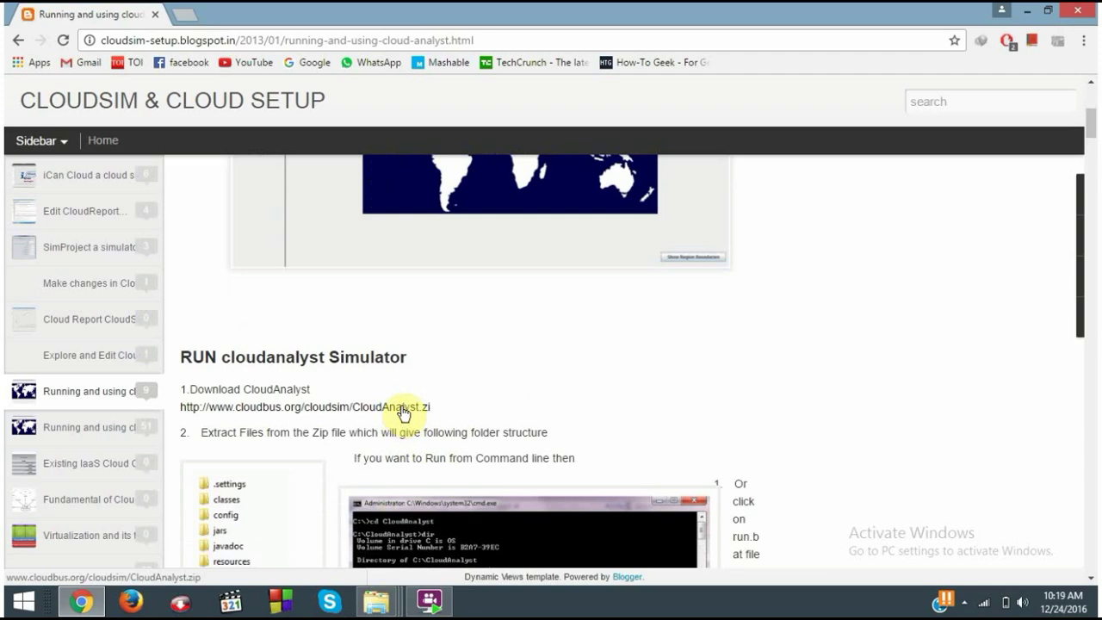
pyautogui.click(402, 408)
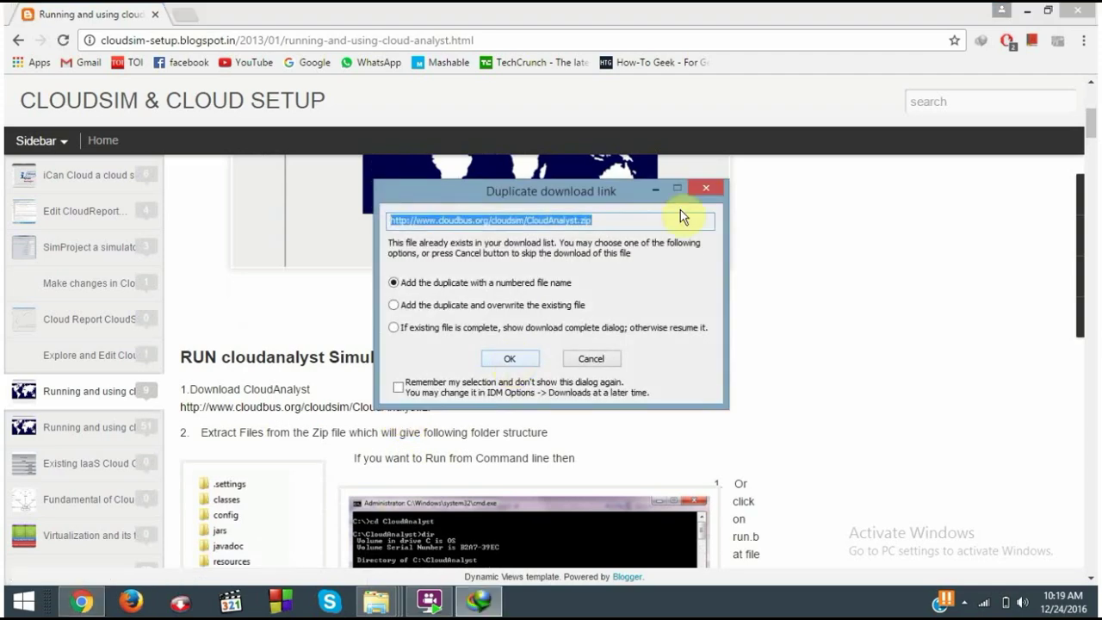
pyautogui.click(697, 188)
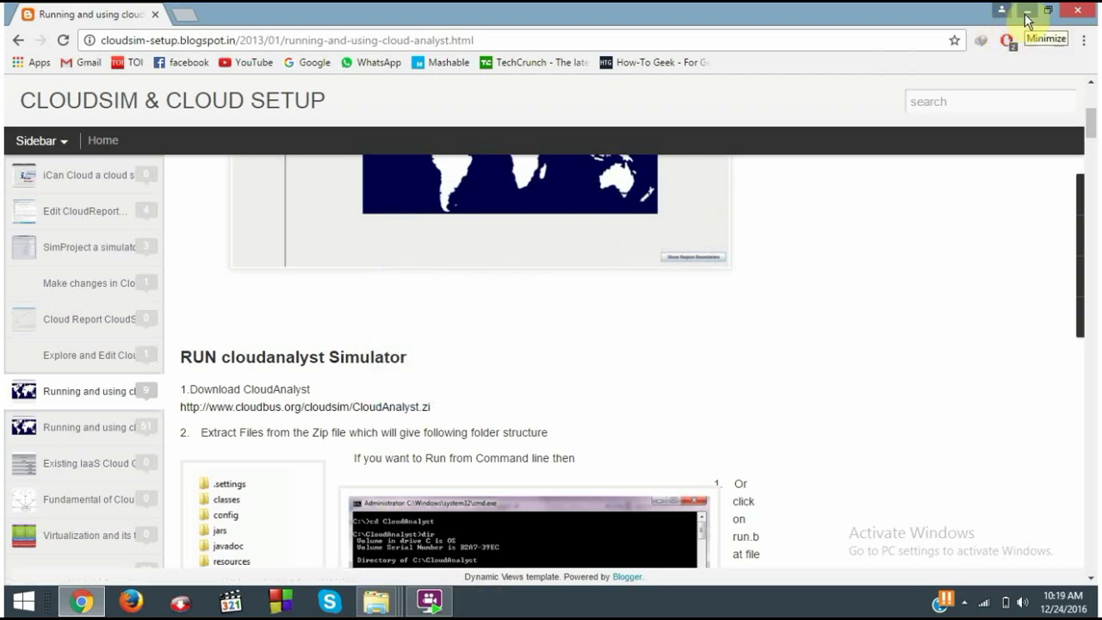
# Minimise Chrome and launch run.bat from the desktop's Cloud Analyst > CloudAnalyst folder
pyautogui.click(1025, 13)
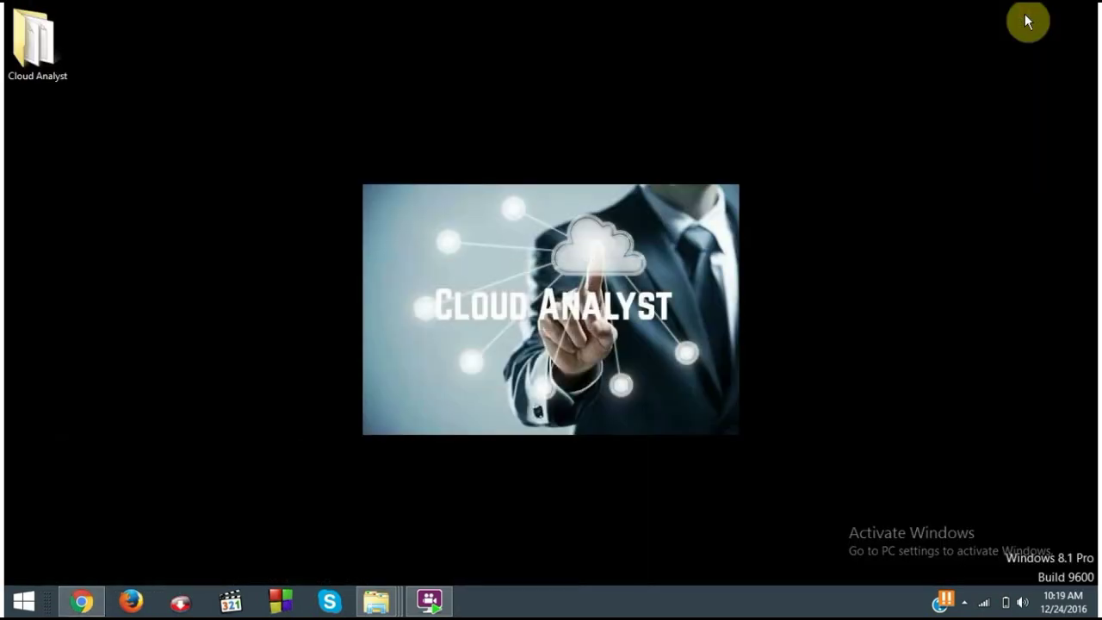
pyautogui.doubleClick(51, 65)
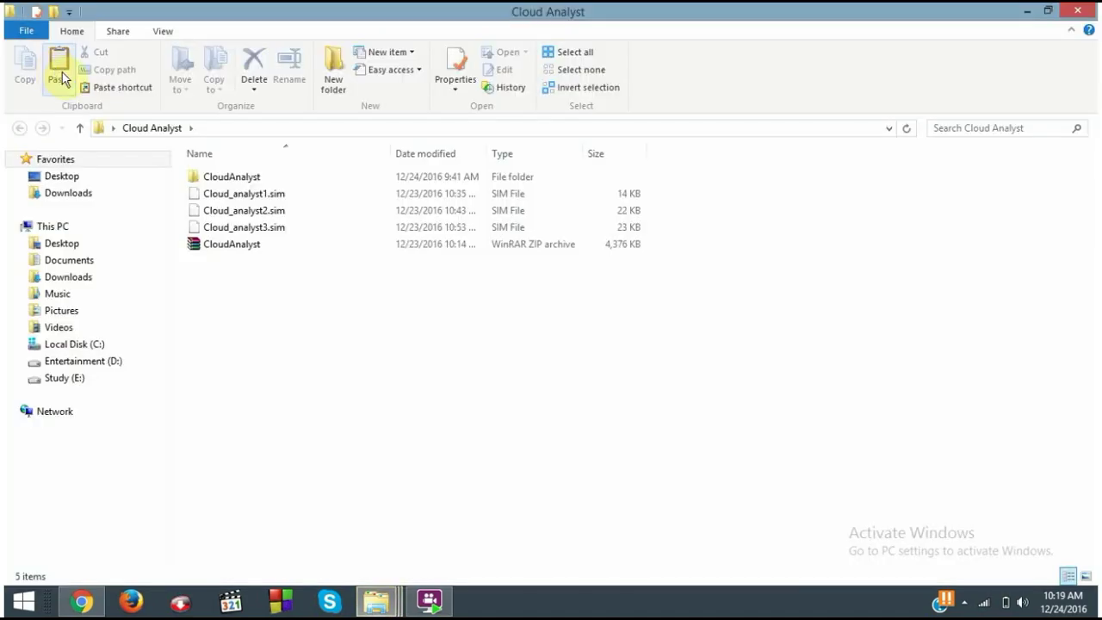
pyautogui.doubleClick(218, 177)
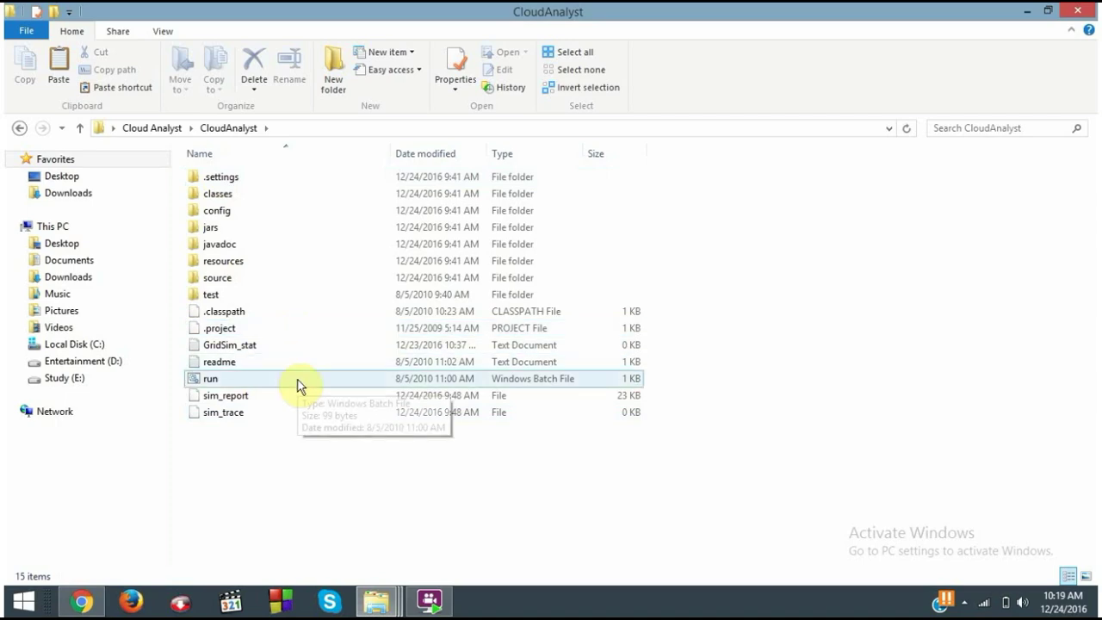
pyautogui.doubleClick(297, 379)
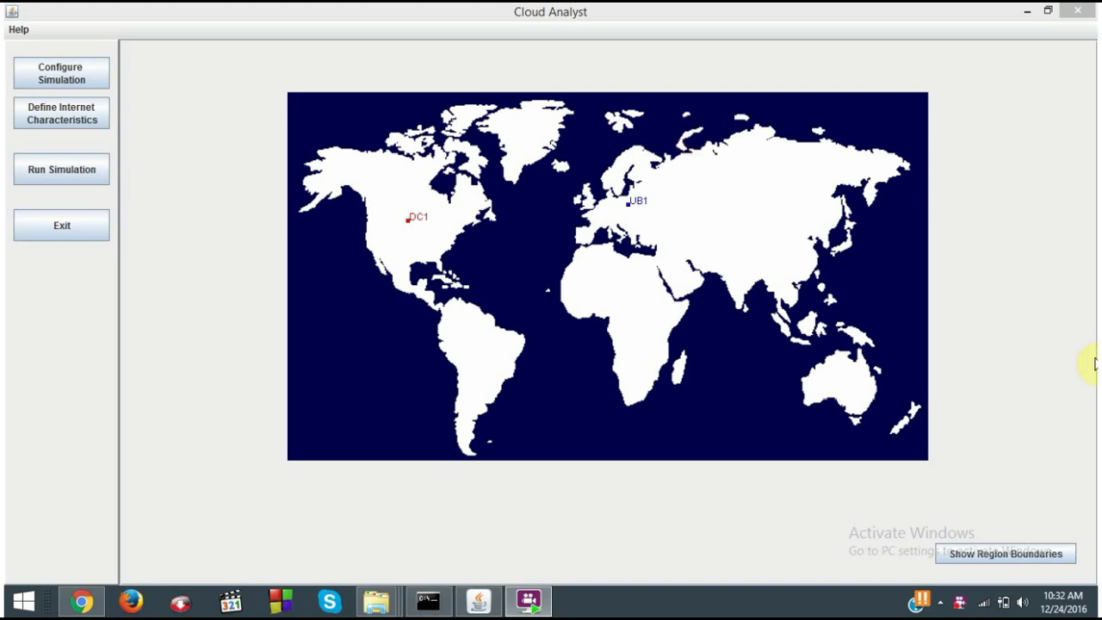
# Display the region boundaries R0–R5 on the Cloud Analyst world map
pyautogui.click(1017, 555)
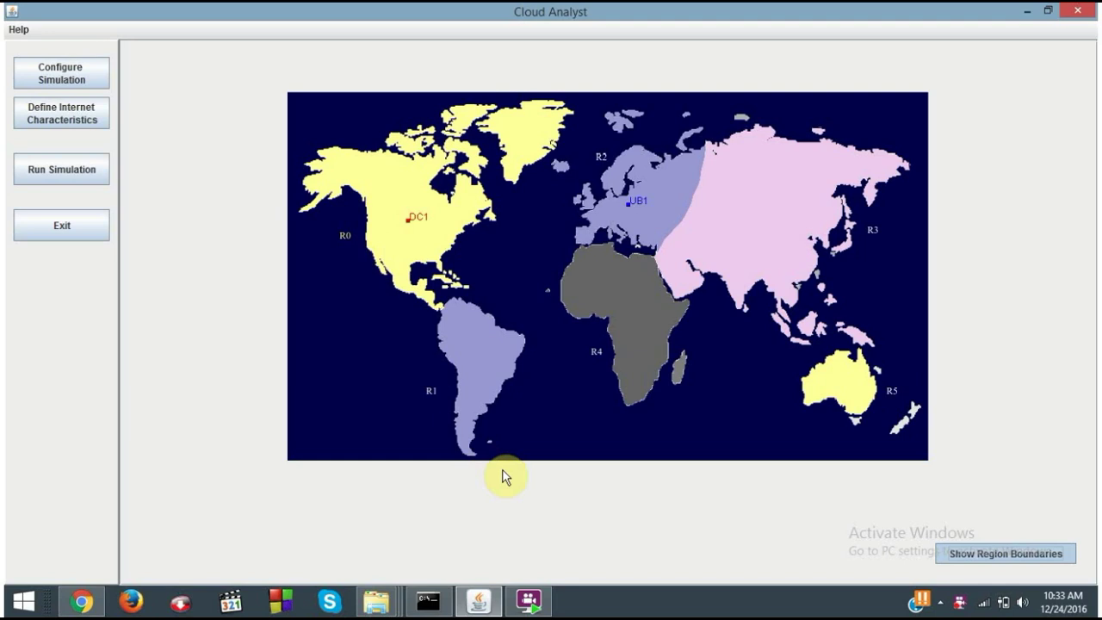
# In Configure Simulation, add user base UB2 in region 0 and UB3 in region 5
pyautogui.click(98, 77)
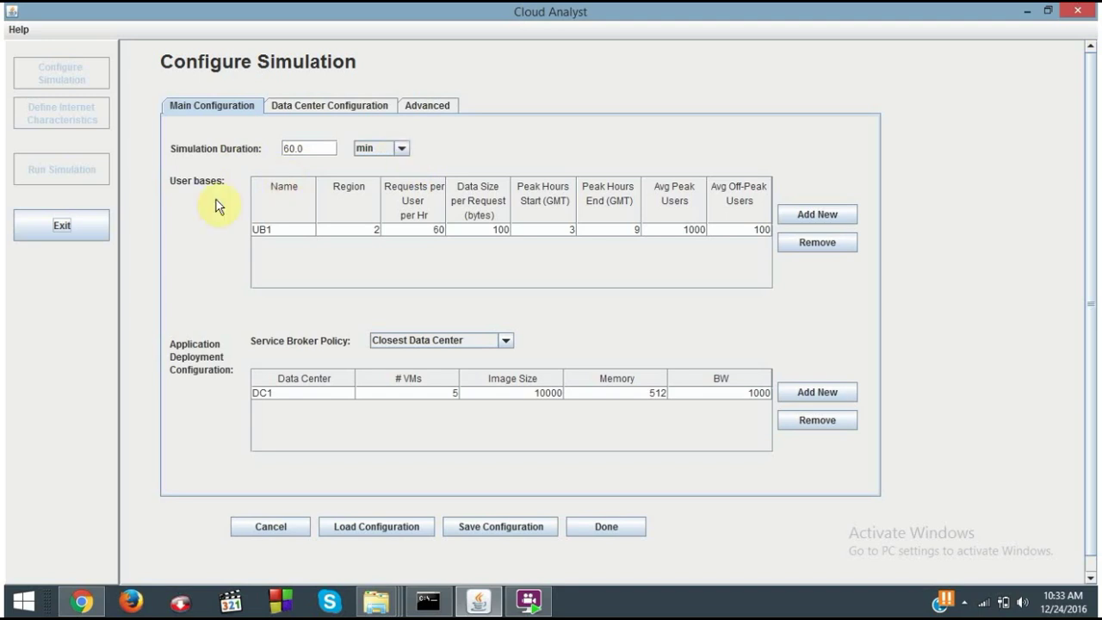
pyautogui.click(818, 217)
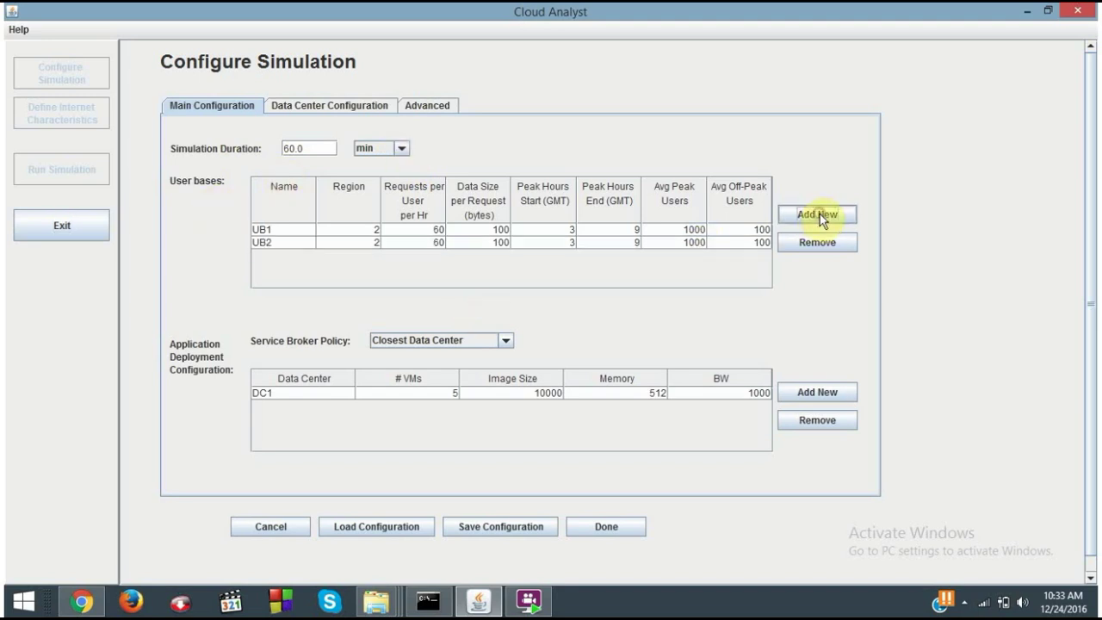
pyautogui.click(373, 251)
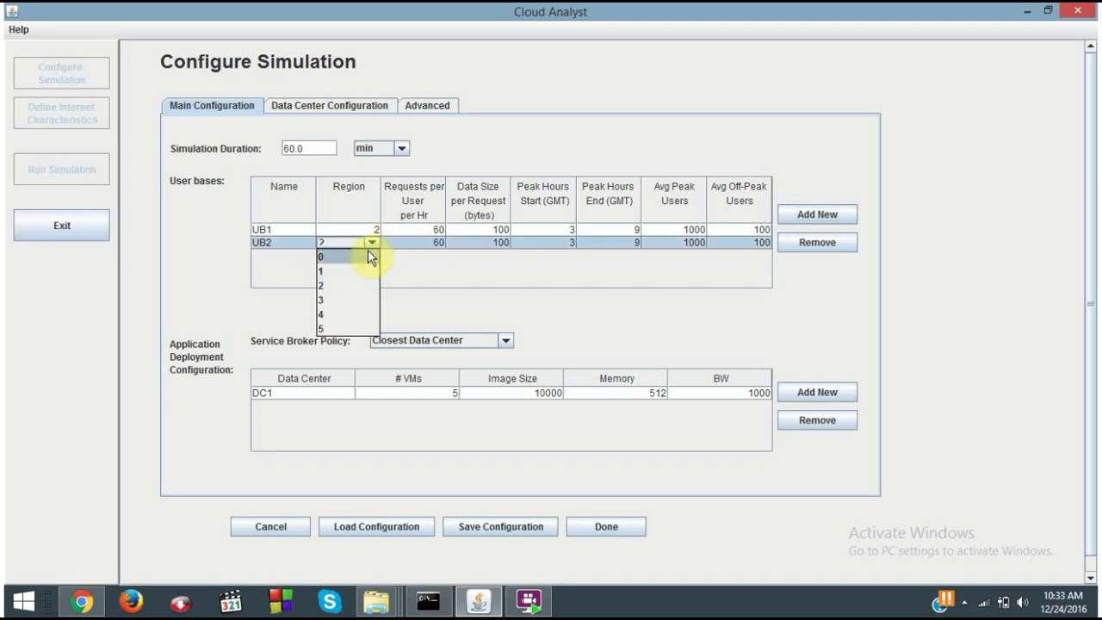
pyautogui.click(369, 255)
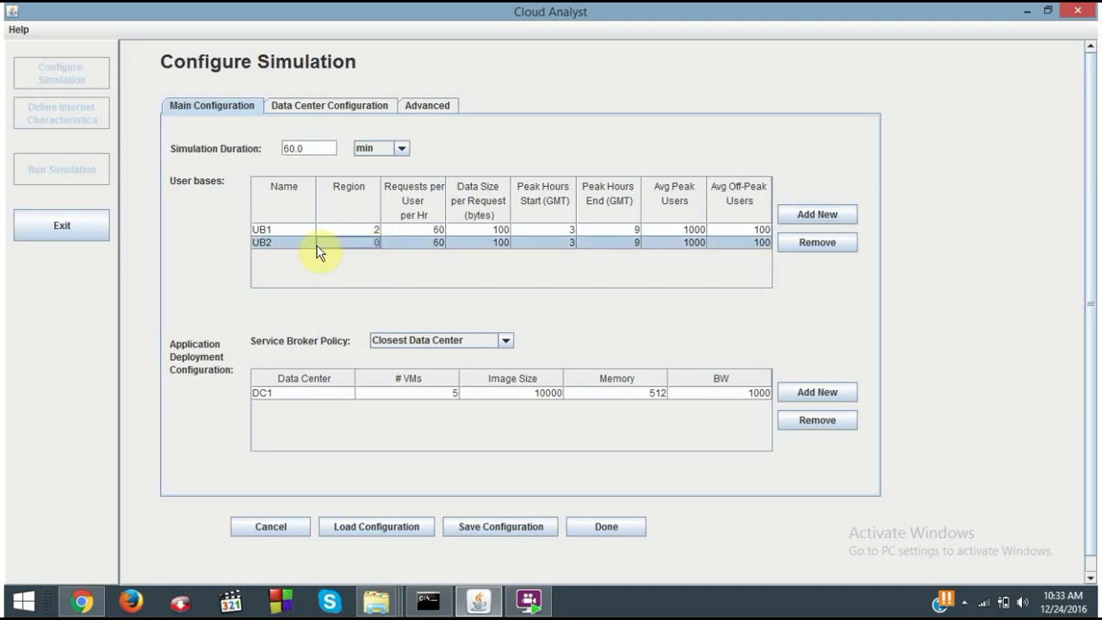
pyautogui.click(784, 221)
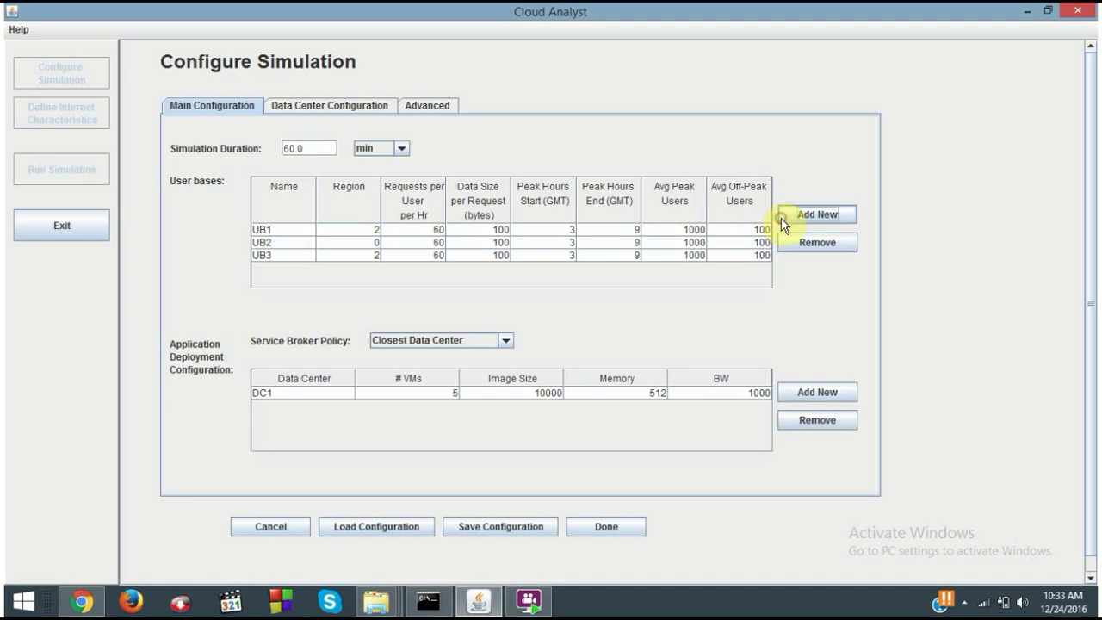
pyautogui.click(378, 256)
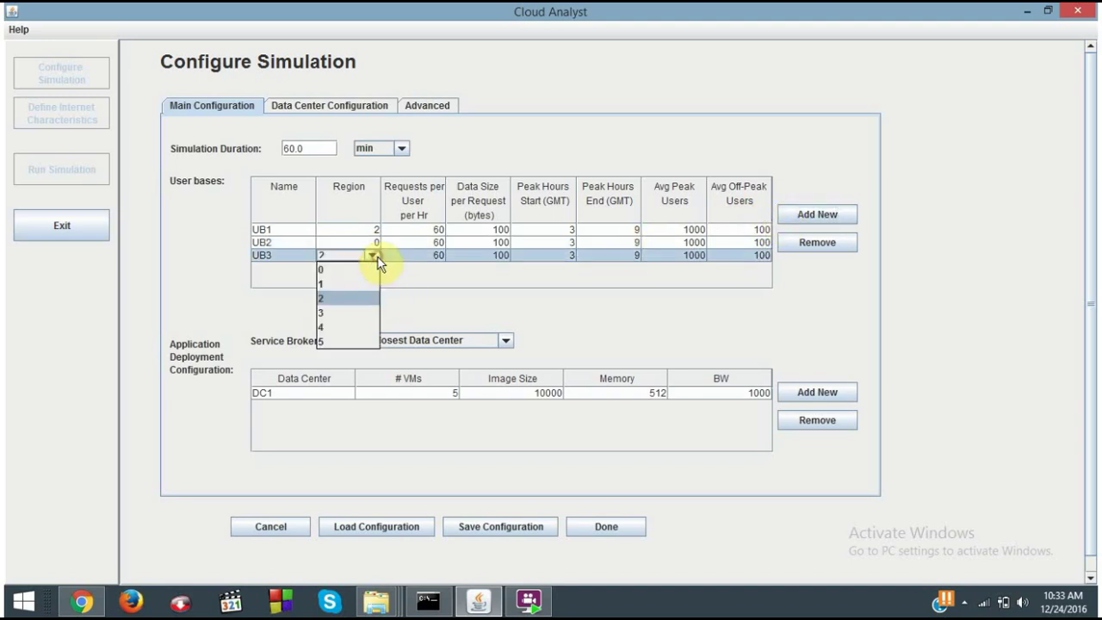
pyautogui.click(347, 341)
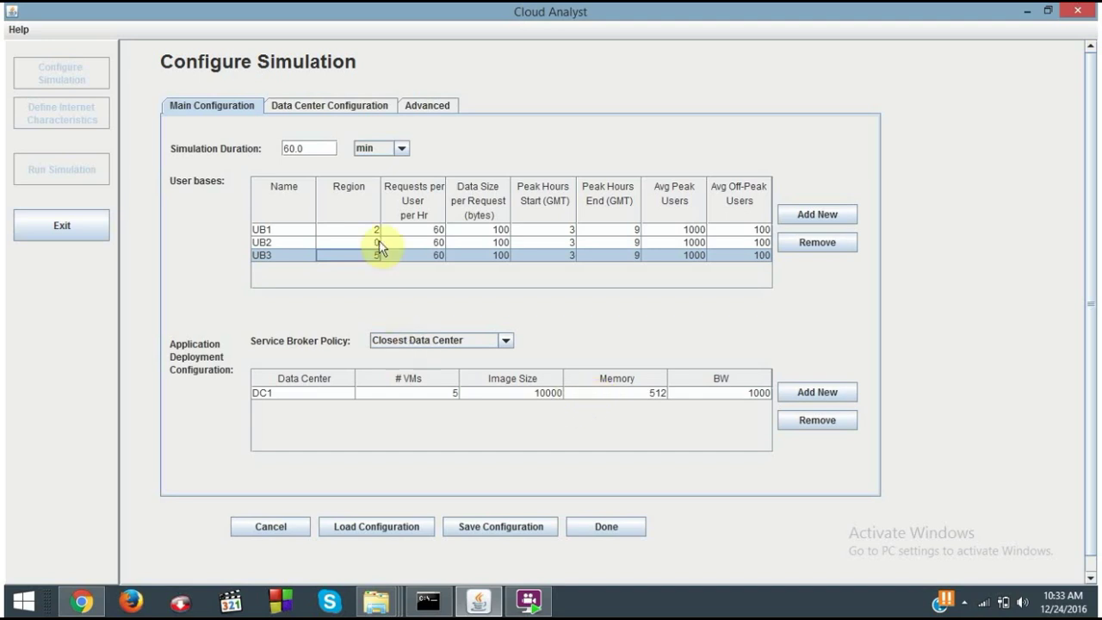
# Add data center DC2 under Data Center Configuration, review DC1 and DC2 hardware, then return
pyautogui.click(330, 110)
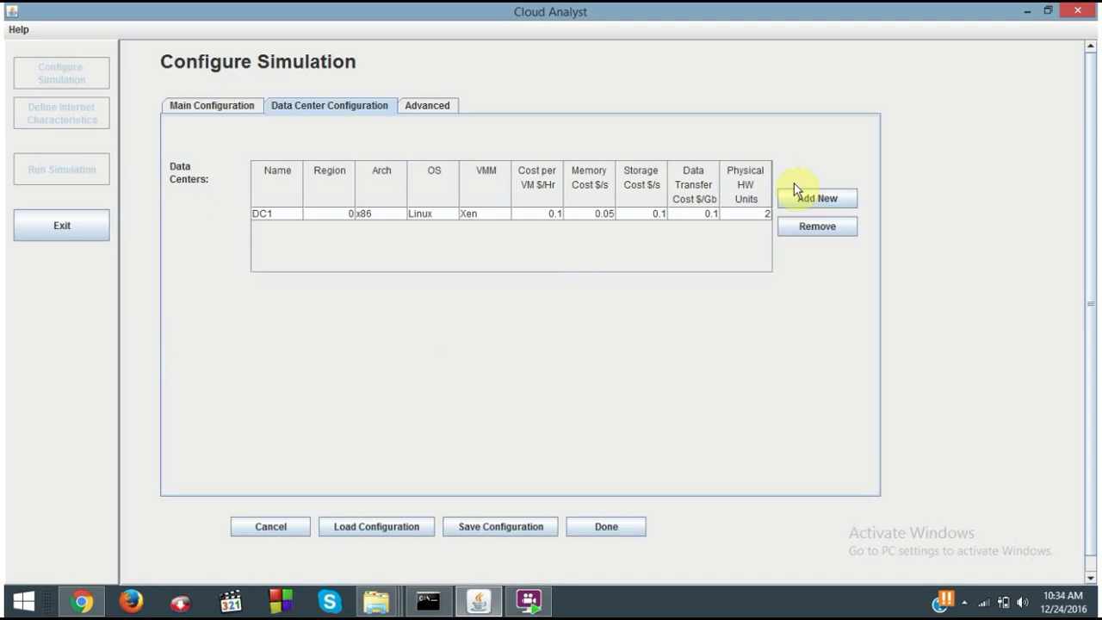
pyautogui.click(801, 207)
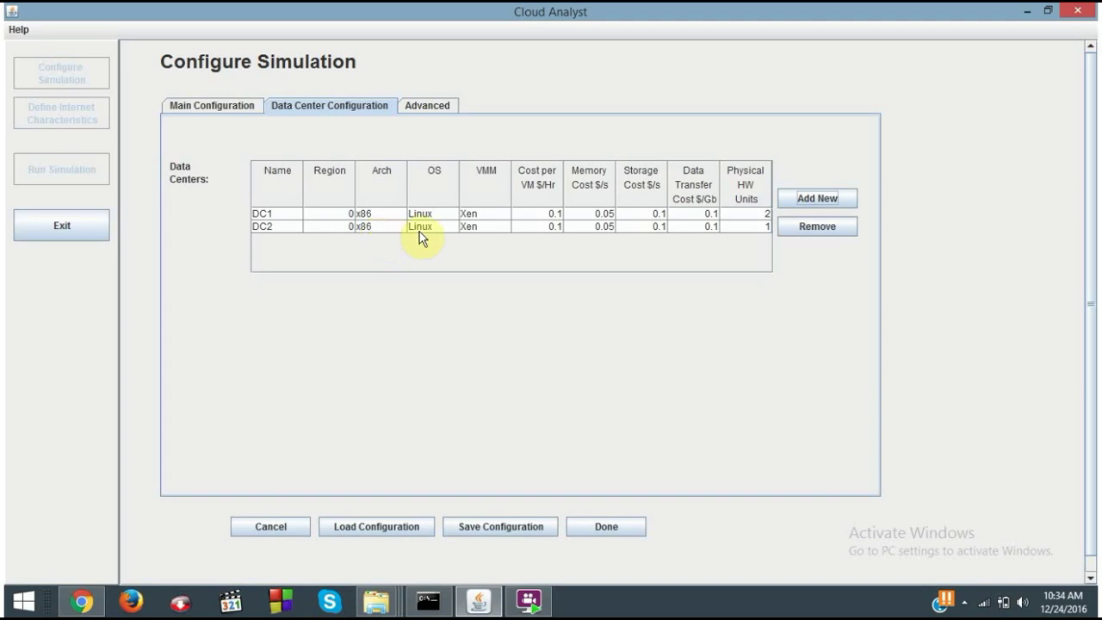
pyautogui.click(323, 212)
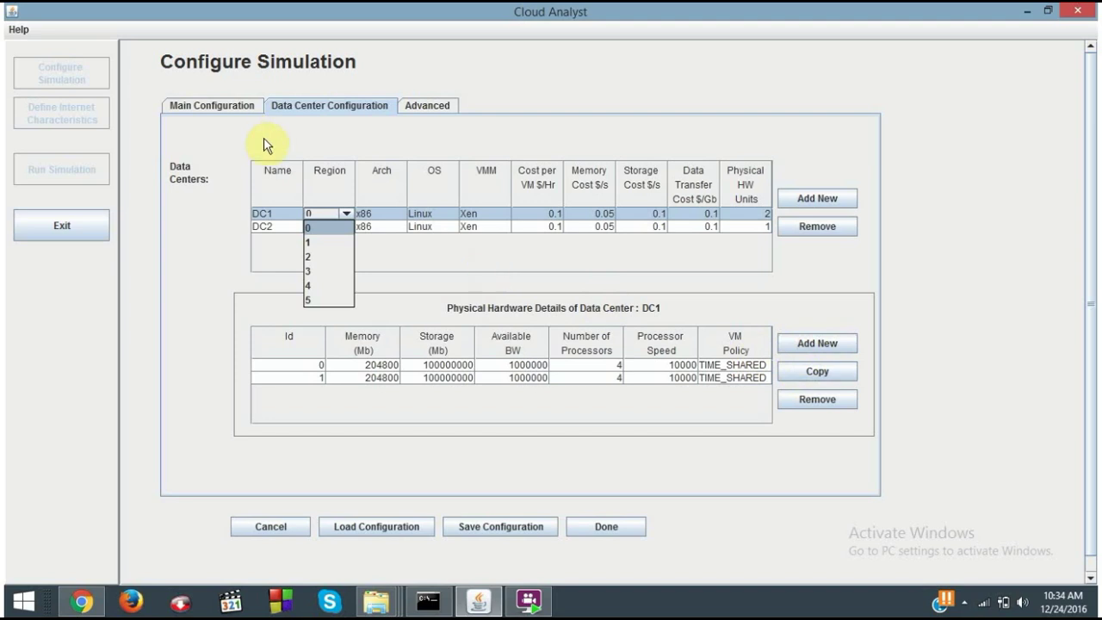
pyautogui.click(292, 227)
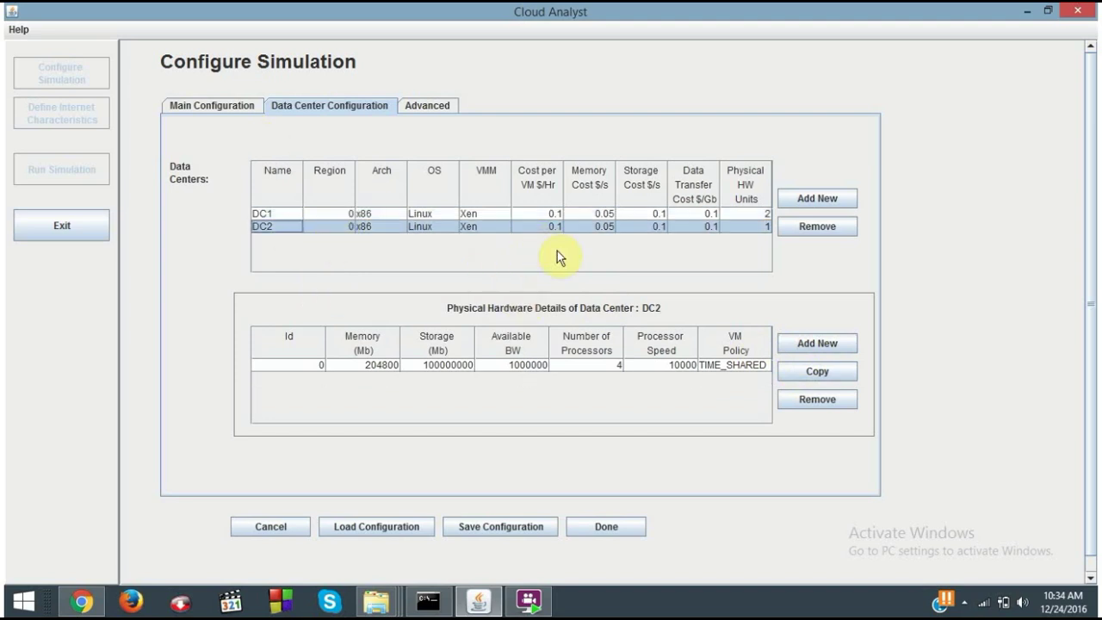
pyautogui.click(224, 105)
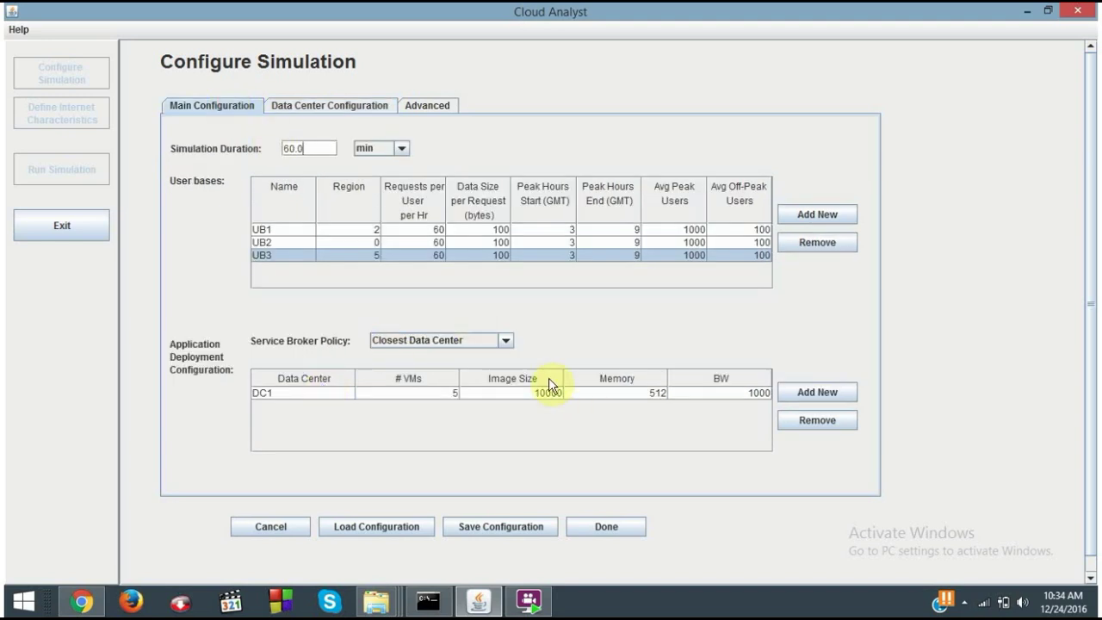
# Add a deployment row assigning 5 VMs to data center DC2
pyautogui.click(831, 392)
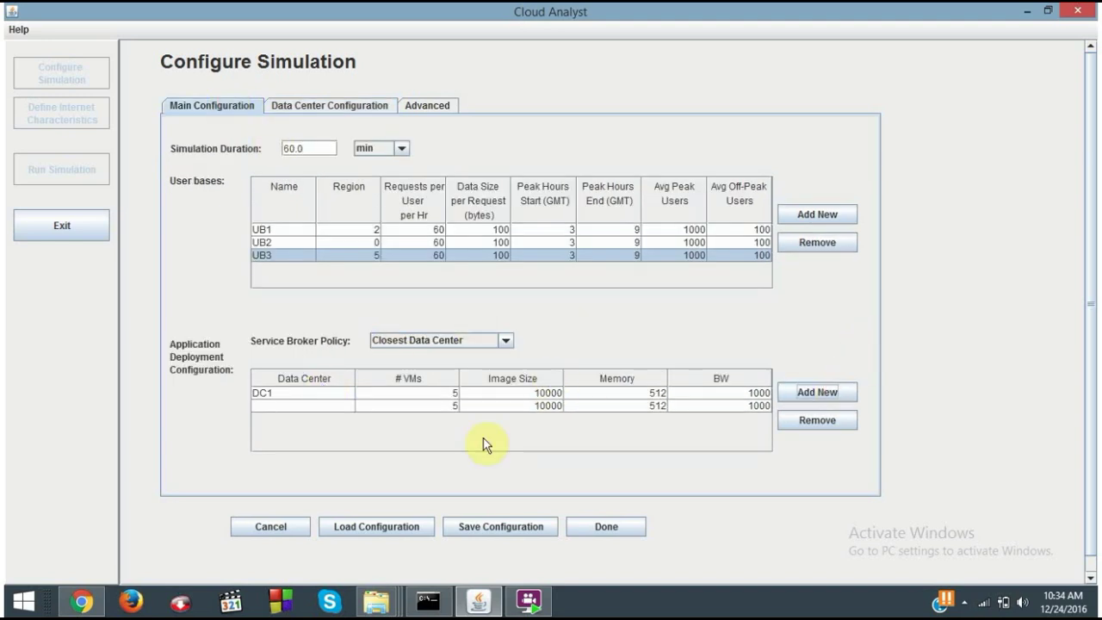
pyautogui.click(342, 404)
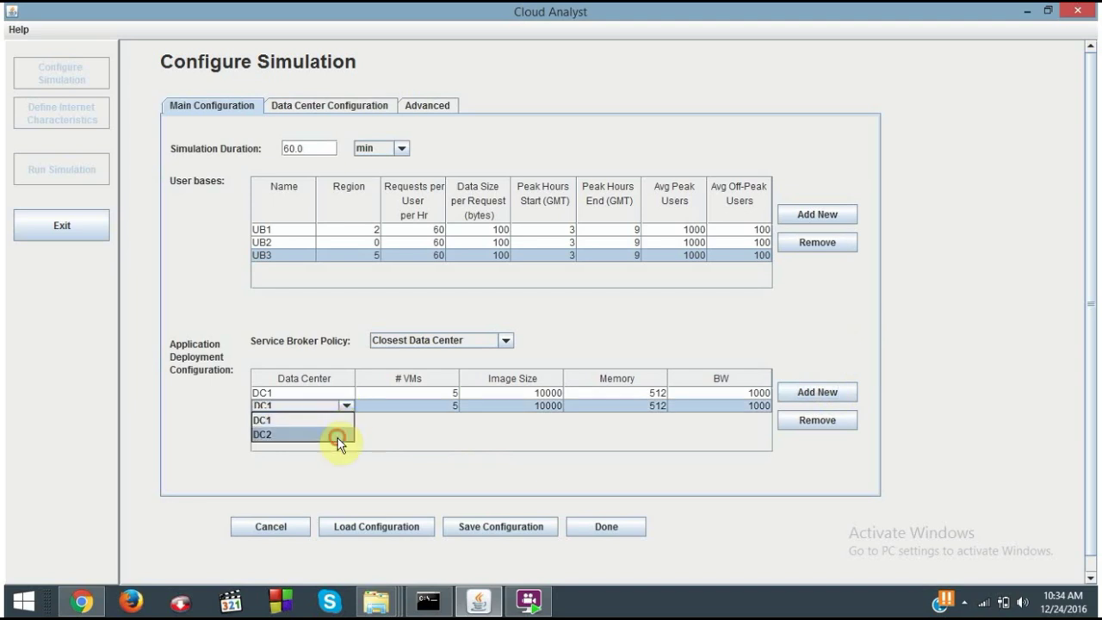
pyautogui.click(341, 441)
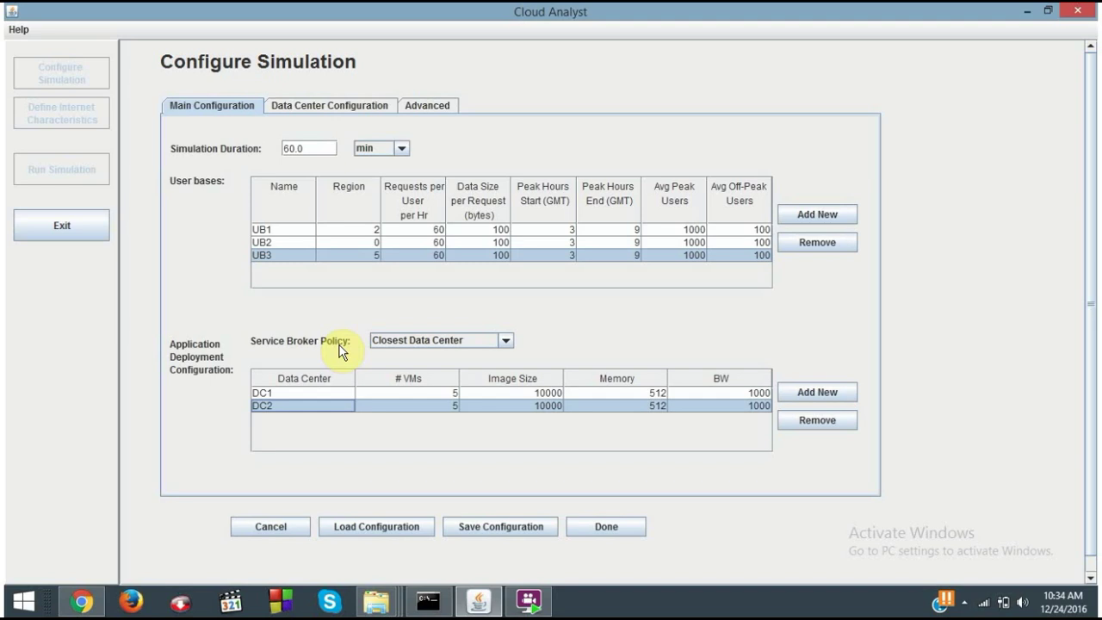
# Keep Closest Data Center as the service broker policy and go to Advanced settings
pyautogui.click(507, 341)
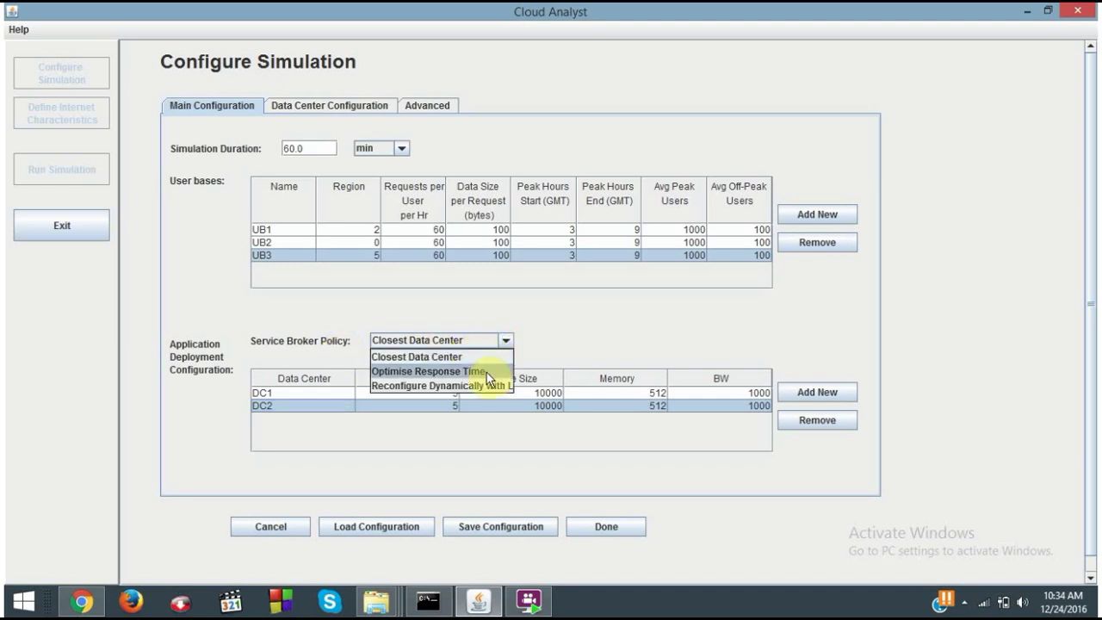
pyautogui.click(491, 357)
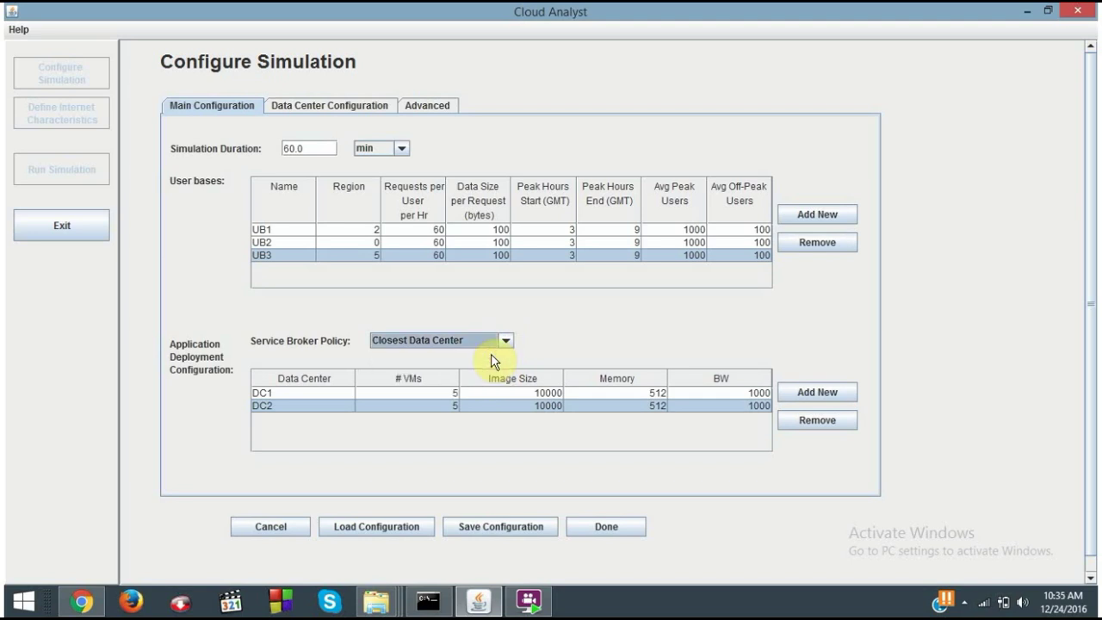
pyautogui.click(414, 104)
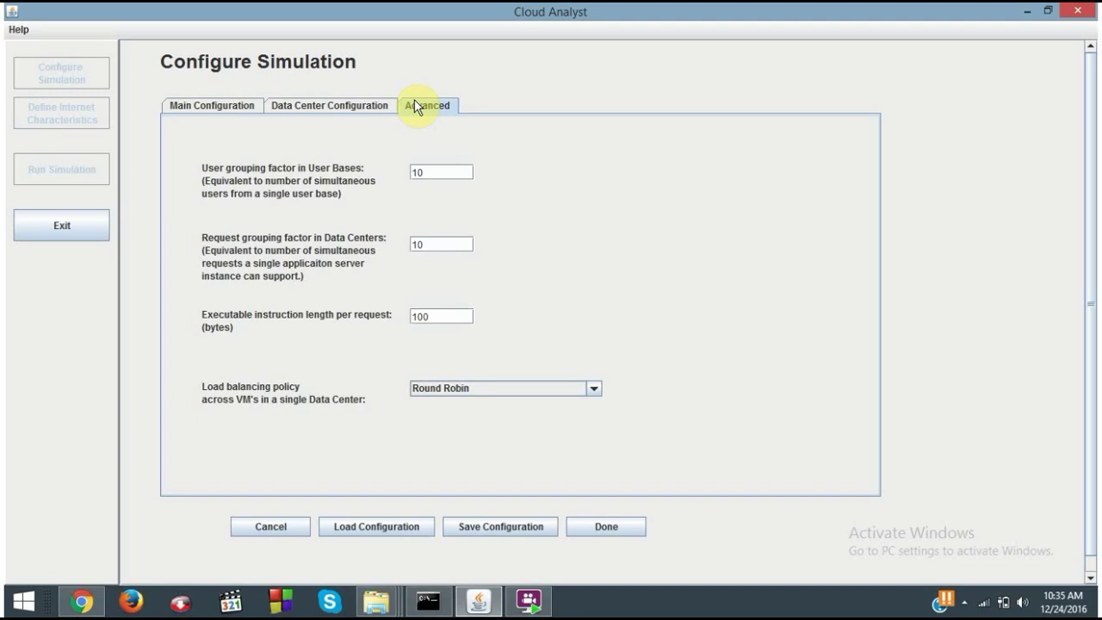
# Keep Round Robin load balancing across VMs and go back to Main Configuration
pyautogui.click(426, 171)
pyautogui.click(595, 388)
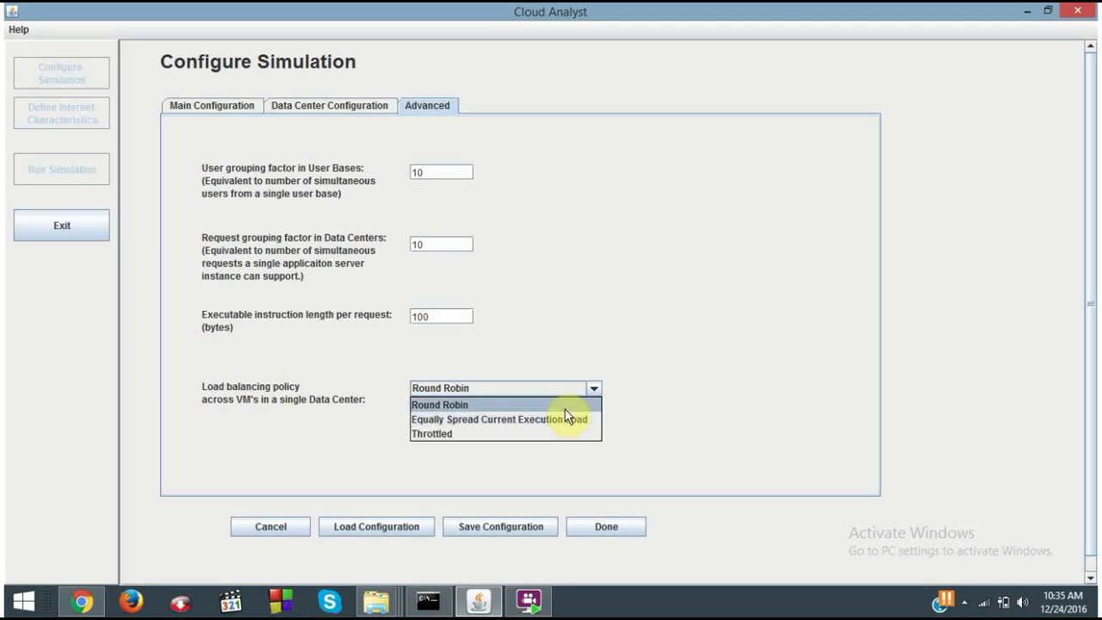
pyautogui.click(566, 410)
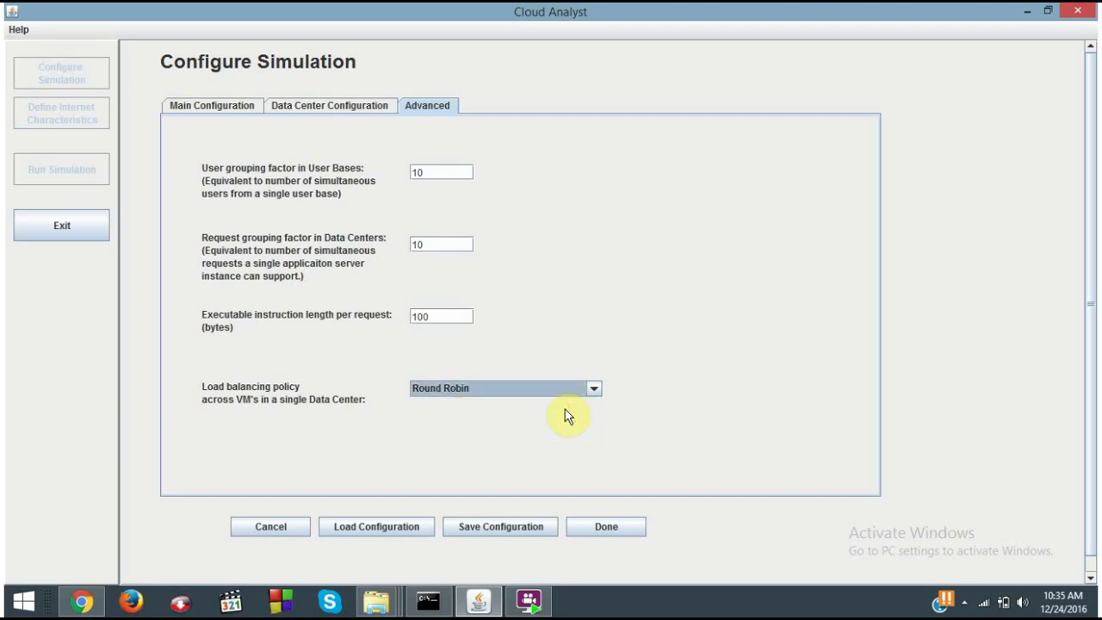
pyautogui.click(222, 111)
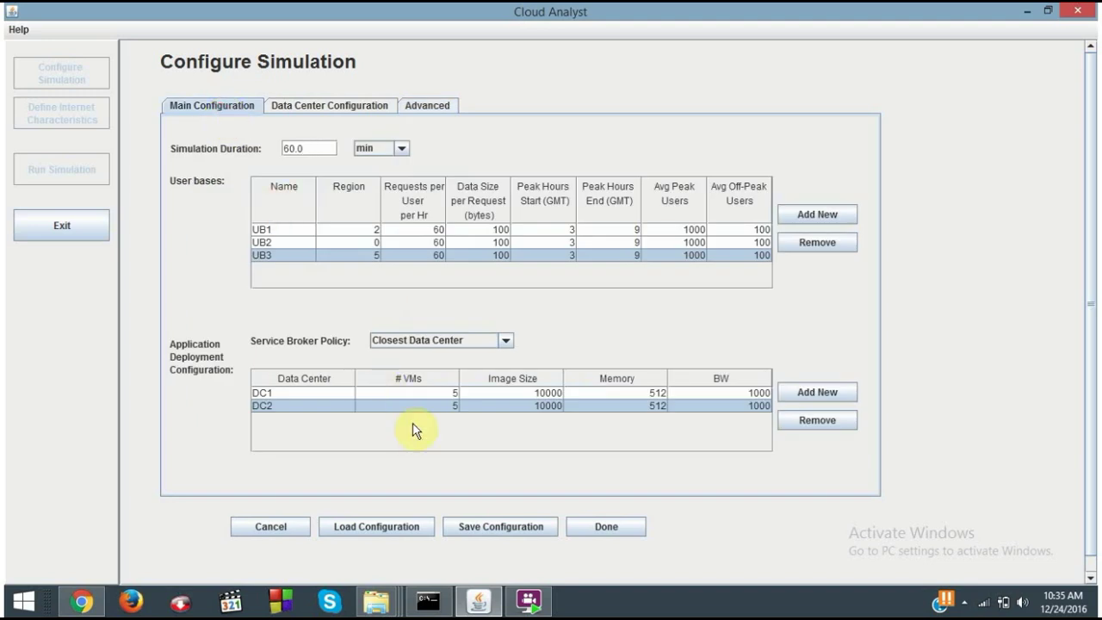
# Cancel saving the configuration and finish with Done to return to the world map
pyautogui.click(545, 528)
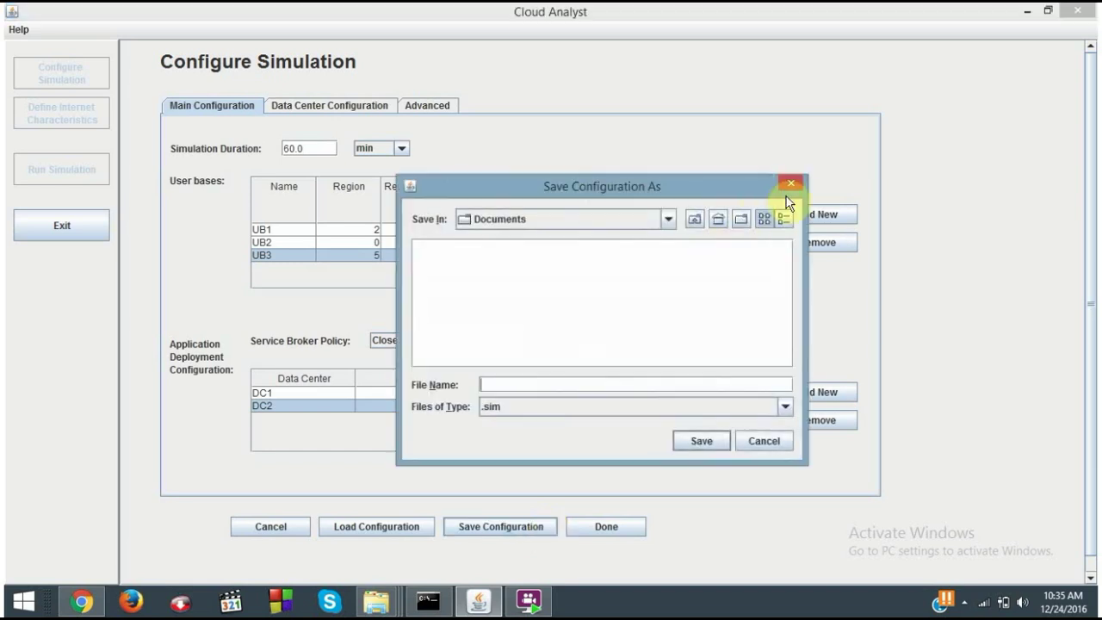
pyautogui.click(791, 185)
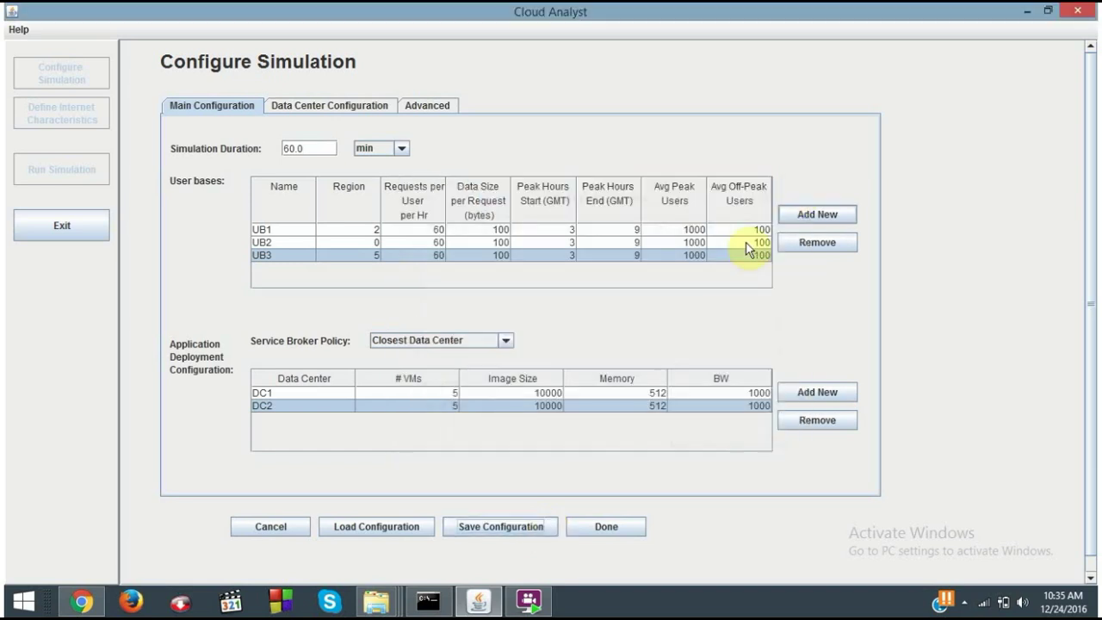
pyautogui.click(608, 527)
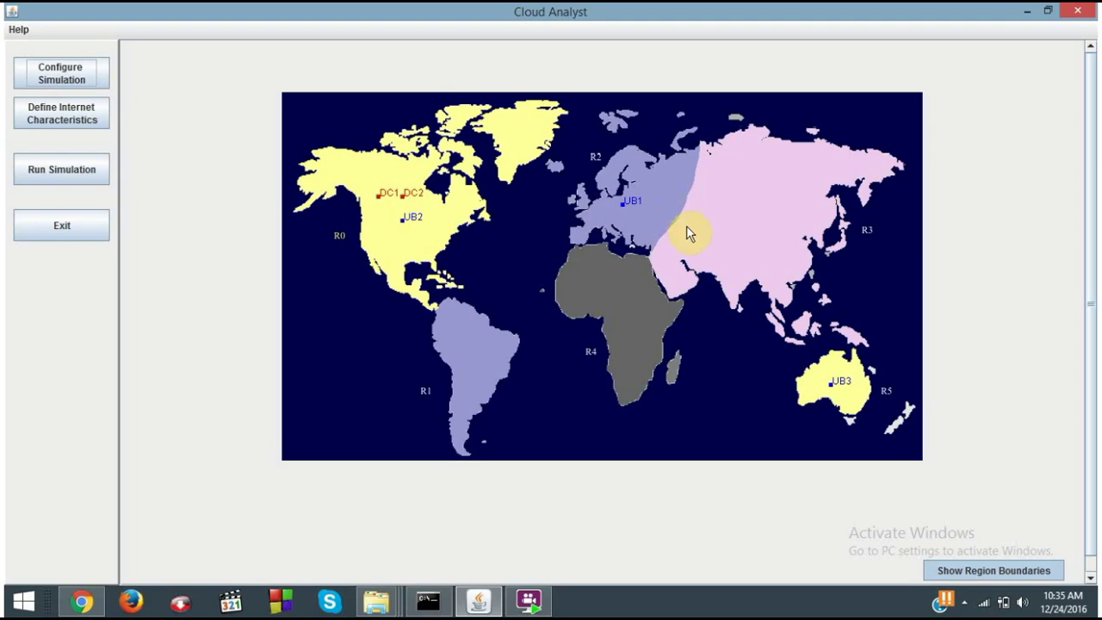
# Run the simulation and review results: 183.16 ms average response time, $1.20 total cost
pyautogui.click(104, 178)
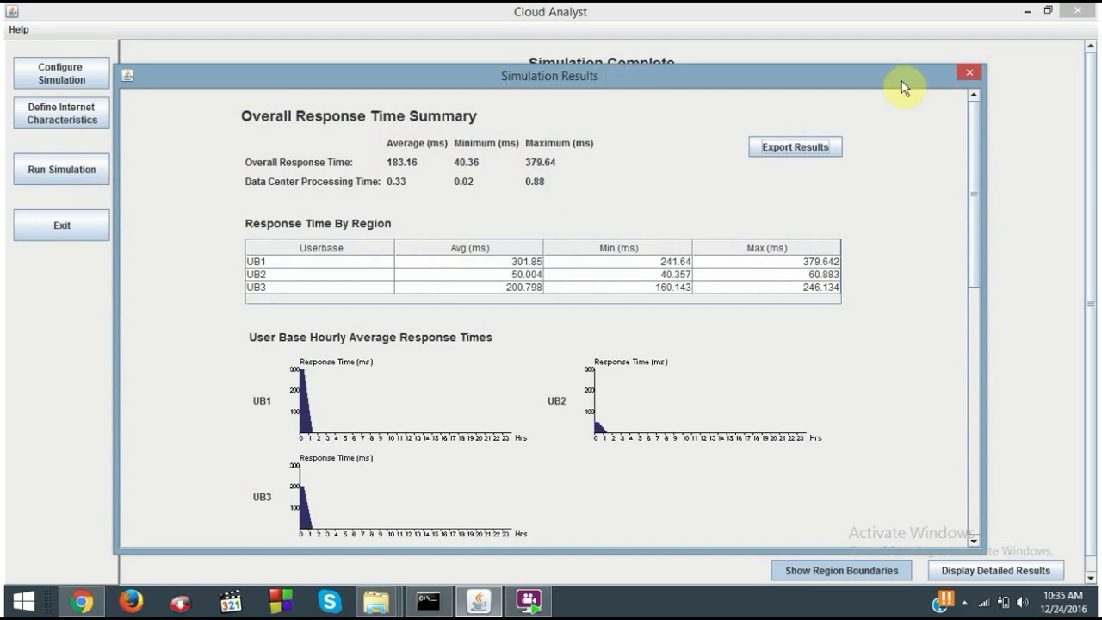
pyautogui.moveTo(907, 74); pyautogui.dragTo(969, 451)
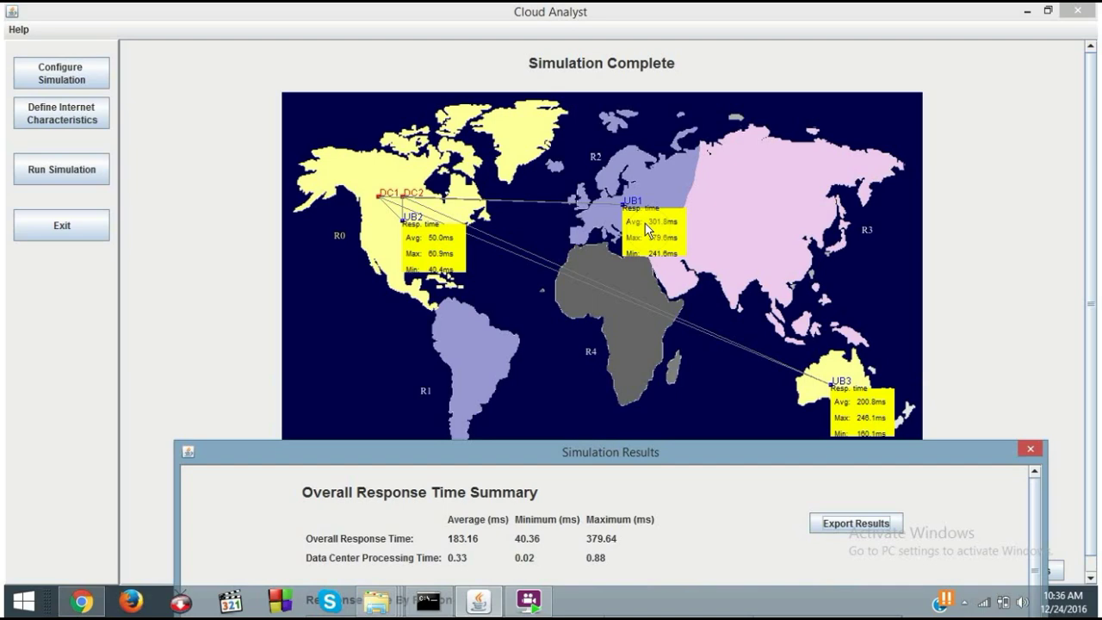
pyautogui.click(438, 272)
pyautogui.moveTo(630, 453); pyautogui.dragTo(613, 147)
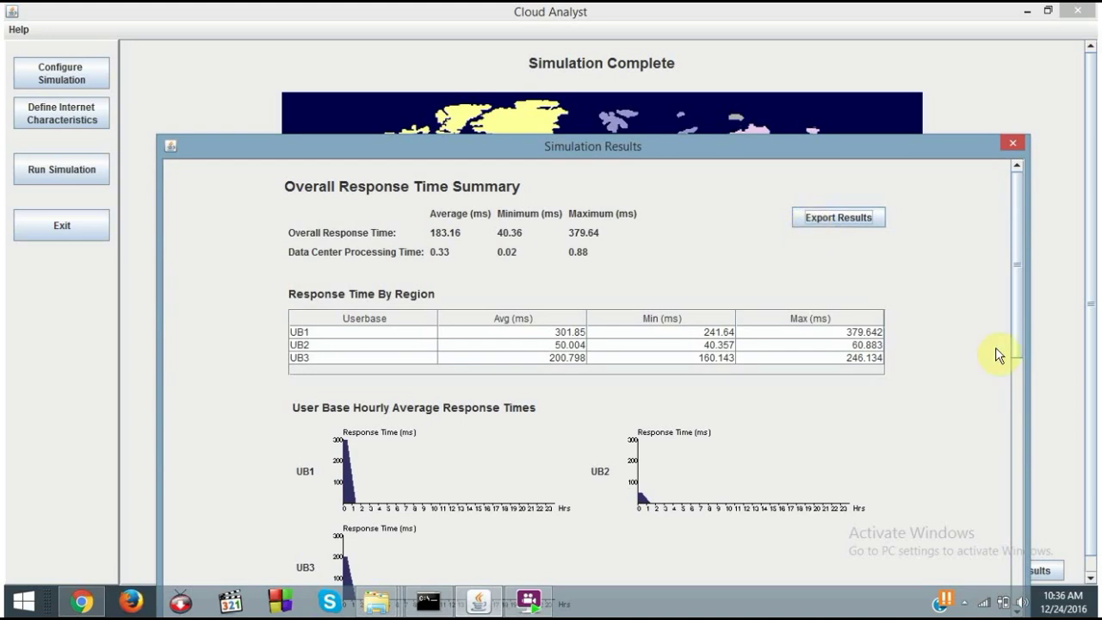
pyautogui.moveTo(1019, 345); pyautogui.dragTo(1022, 566)
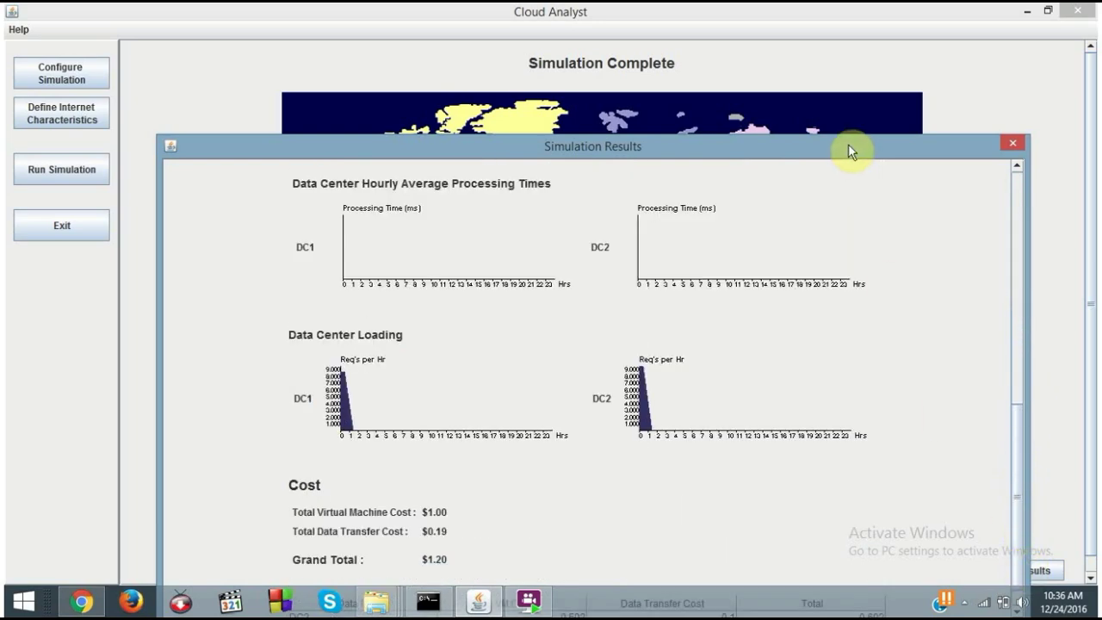
pyautogui.moveTo(847, 144); pyautogui.dragTo(842, 67)
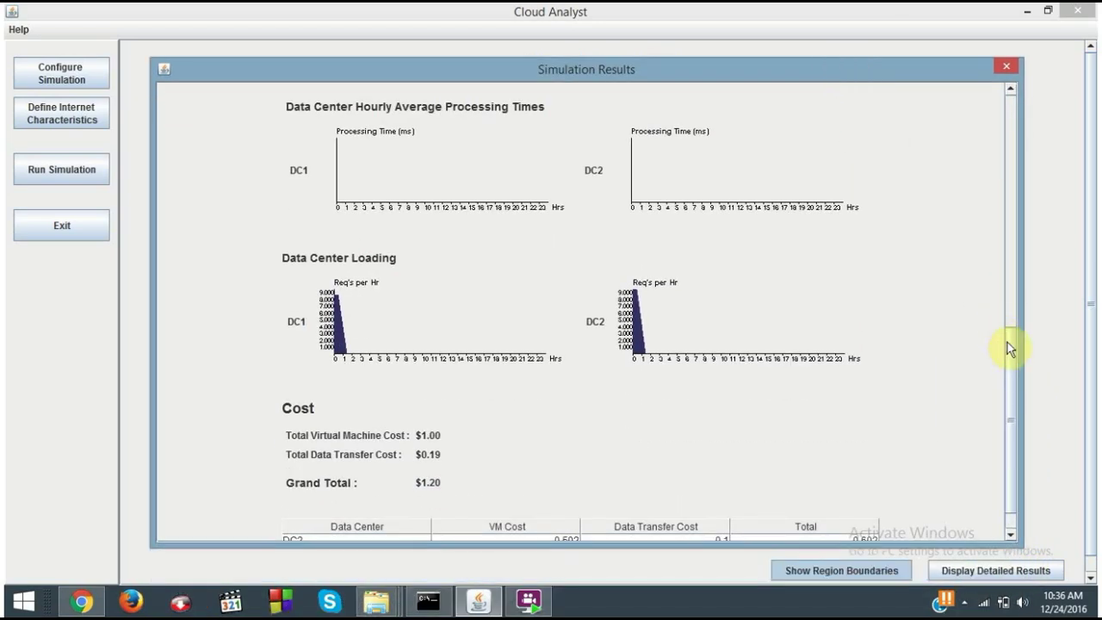
pyautogui.moveTo(1009, 347); pyautogui.dragTo(1015, 382)
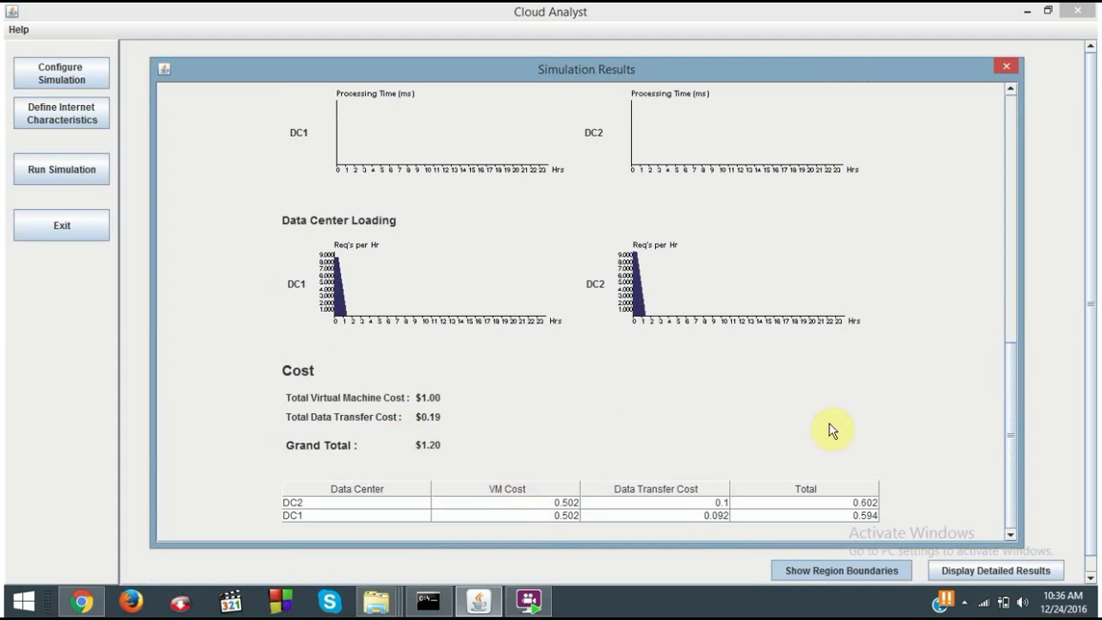
pyautogui.click(1007, 66)
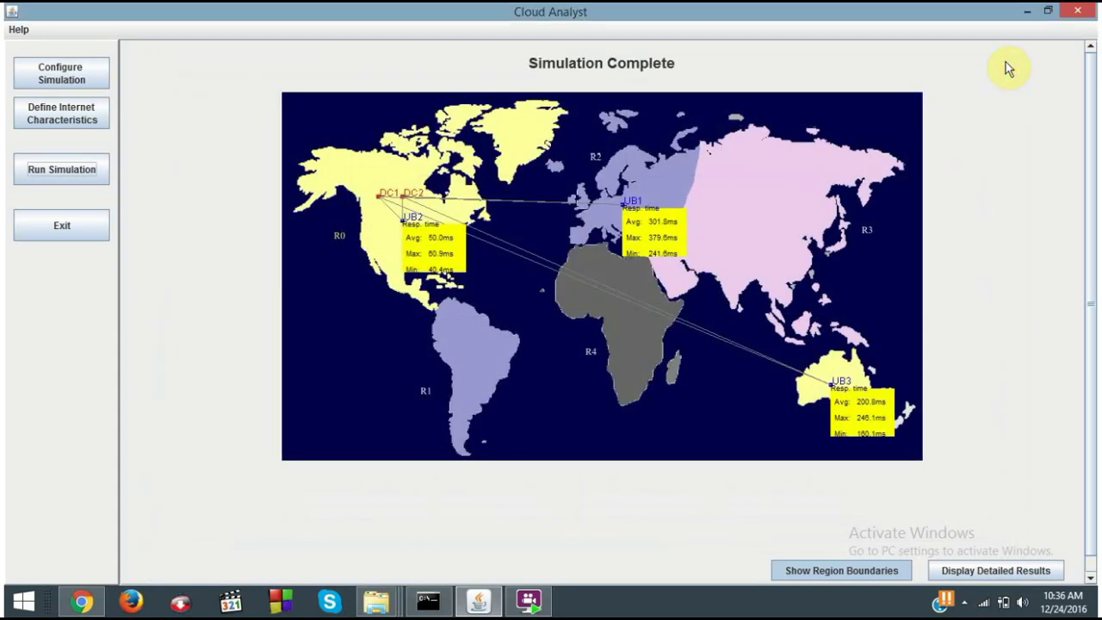
pyautogui.click(97, 124)
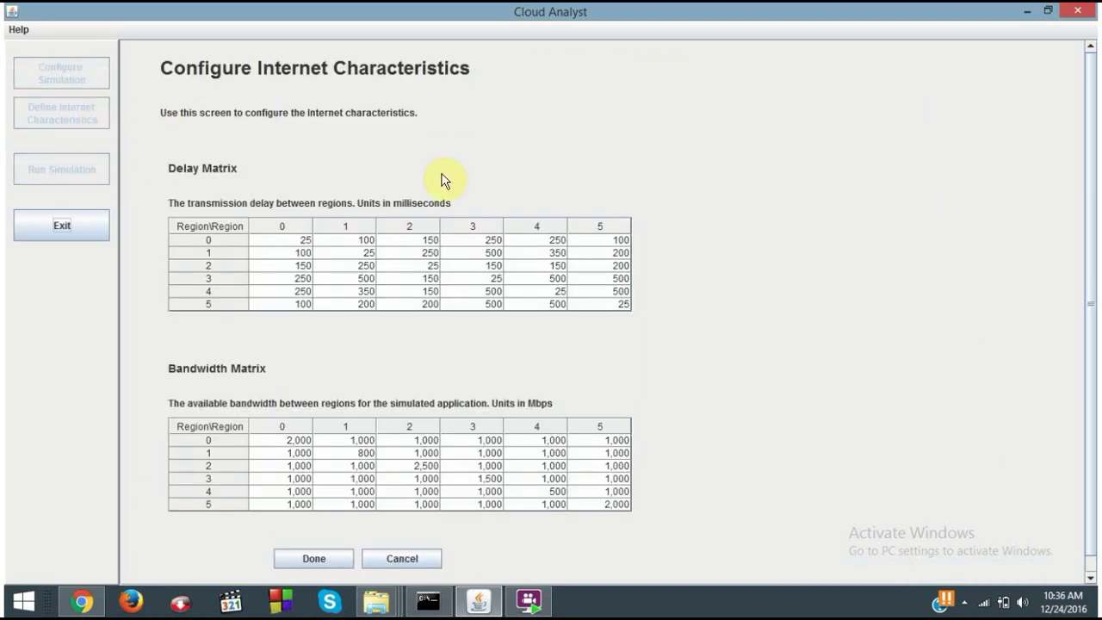
pyautogui.click(313, 559)
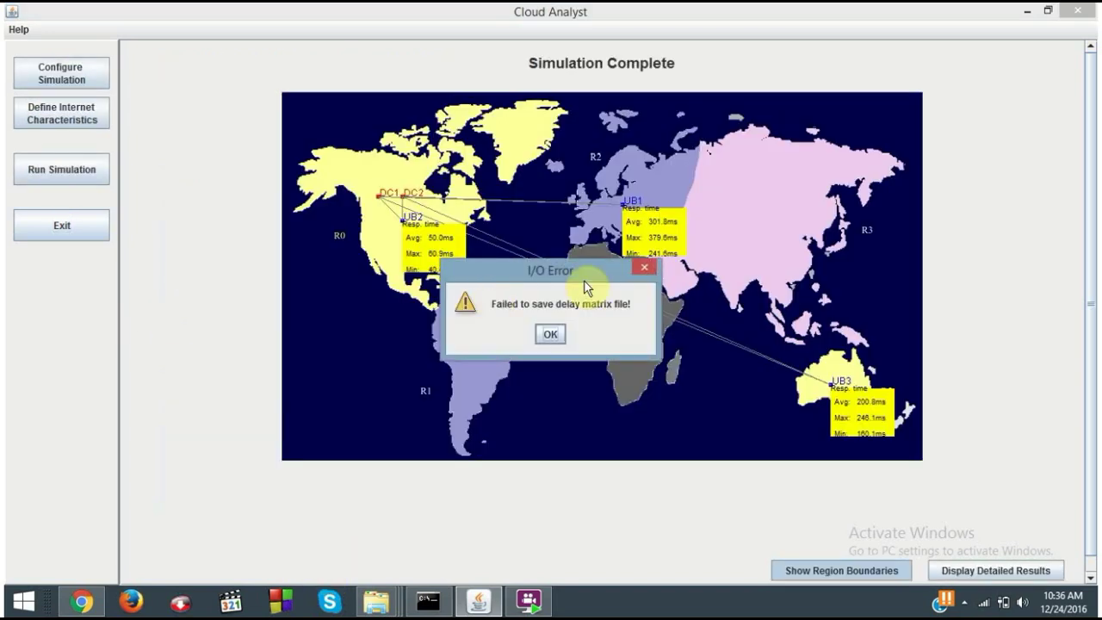
pyautogui.click(632, 270)
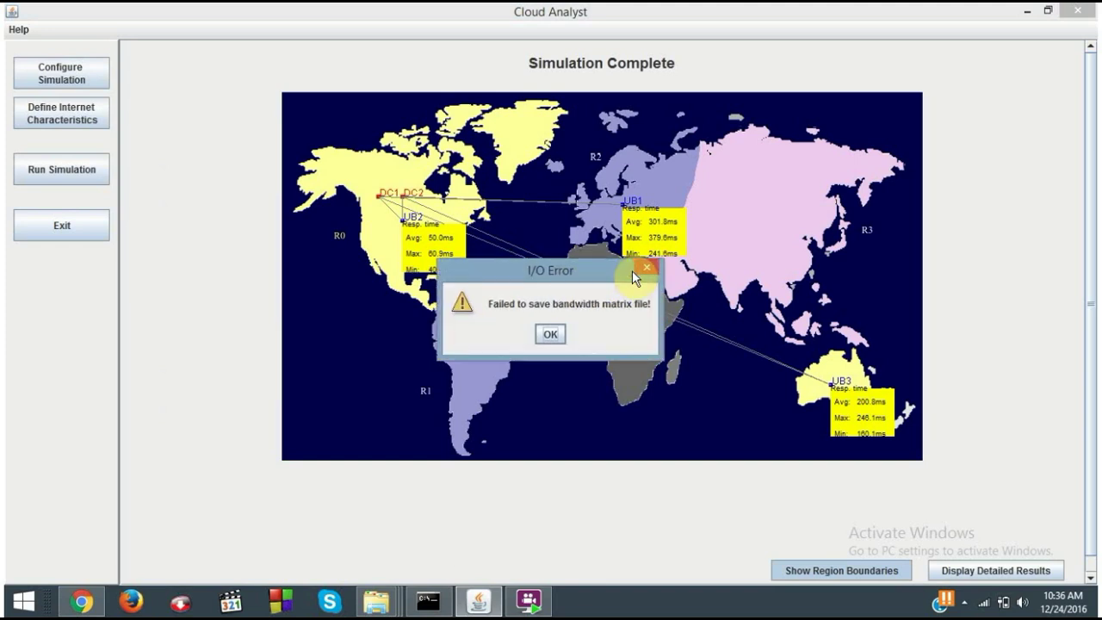
pyautogui.click(654, 268)
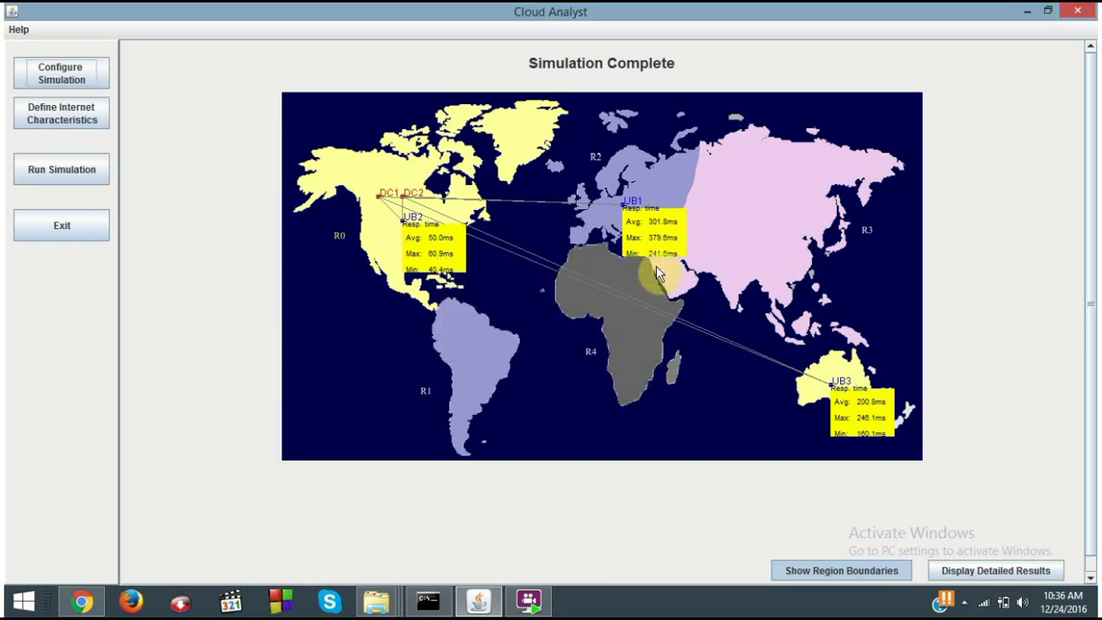